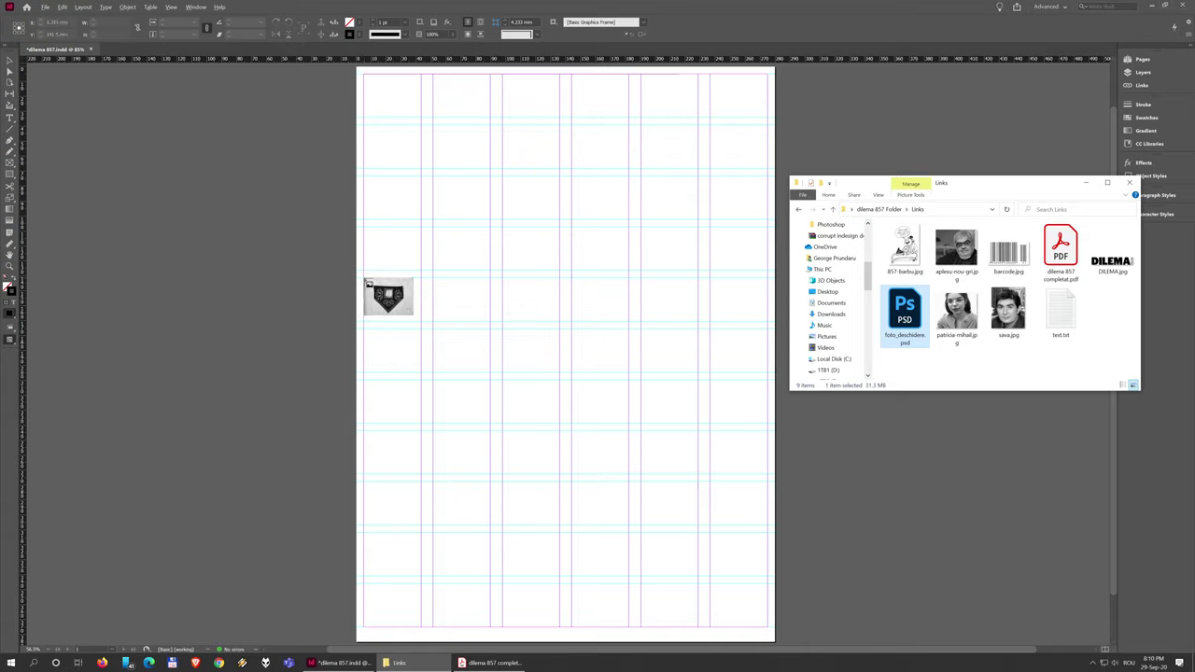
{"action": "left_click_drag", "start_coordinate": [364, 278], "coordinate": [766, 579]}
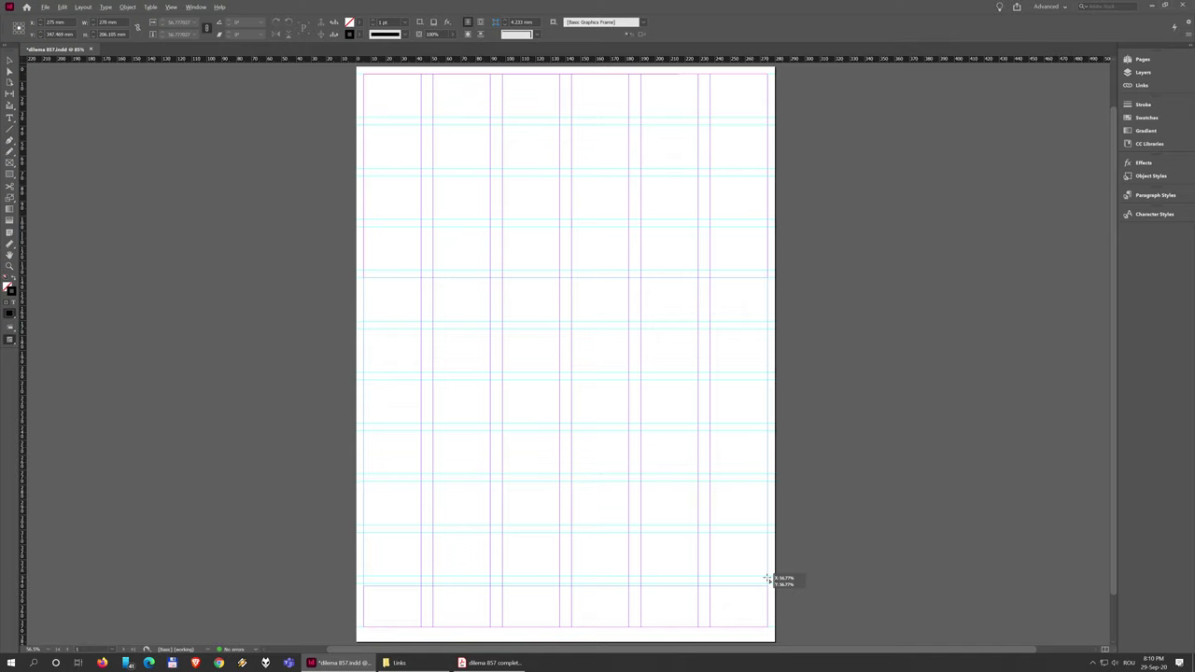
{"action": "left_click_drag", "start_coordinate": [766, 579], "coordinate": [762, 578]}
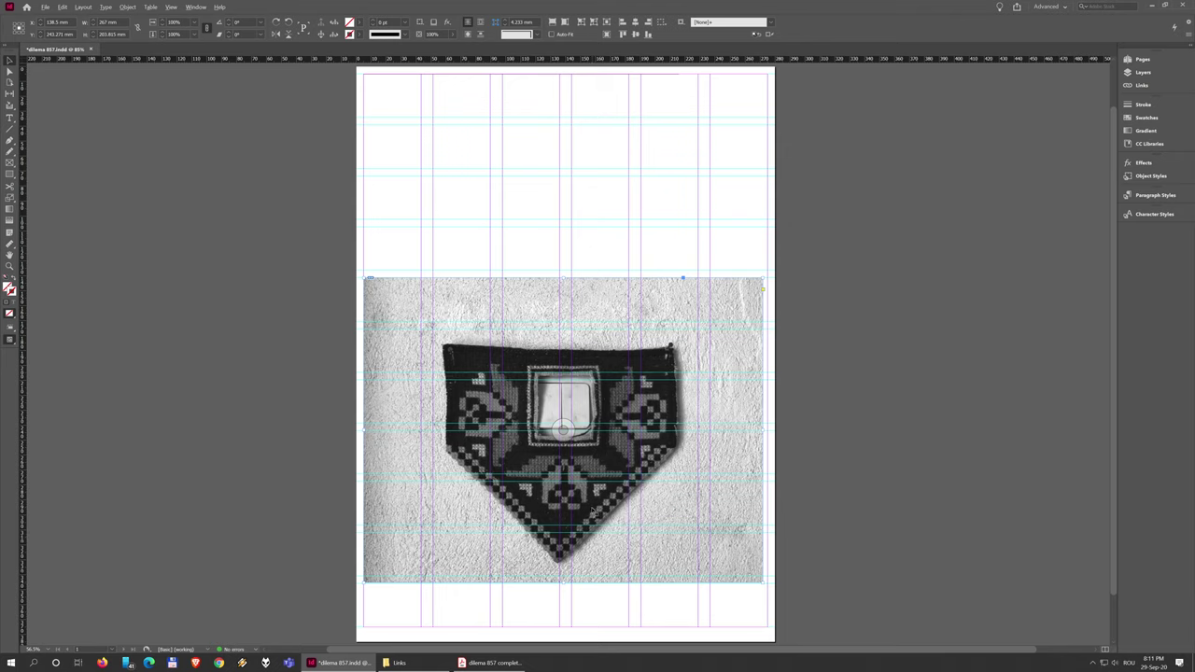
{"action": "left_click", "coordinate": [560, 586]}
{"action": "left_click_drag", "start_coordinate": [560, 586], "coordinate": [563, 586]}
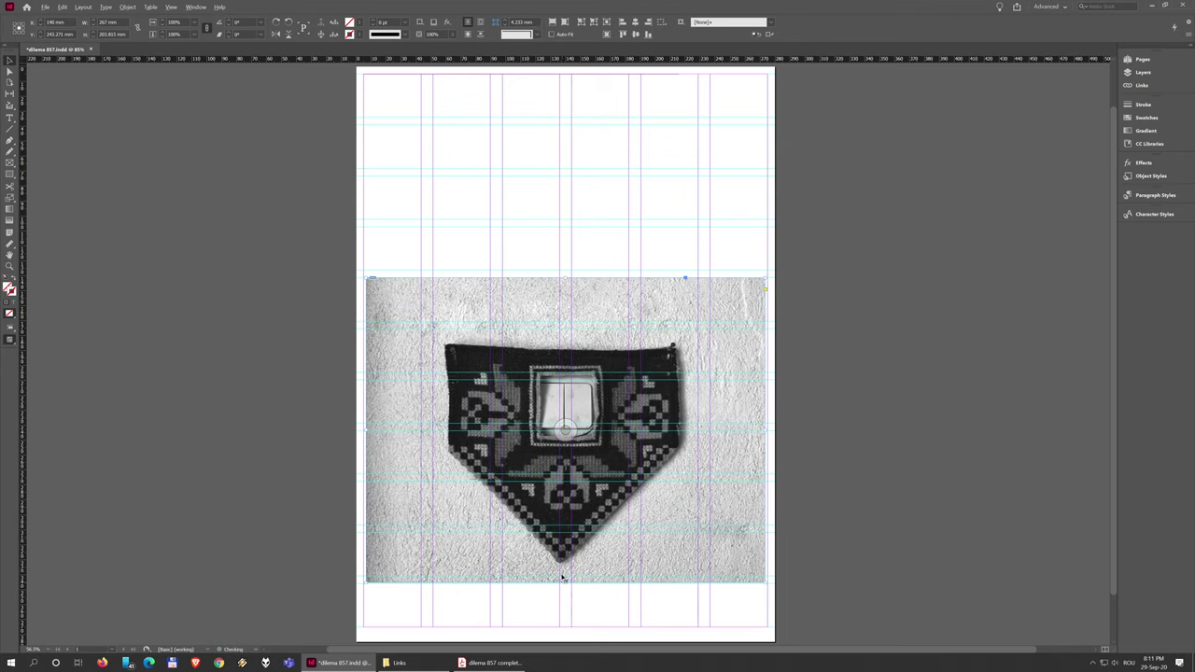
{"action": "left_click", "coordinate": [65, 9]}
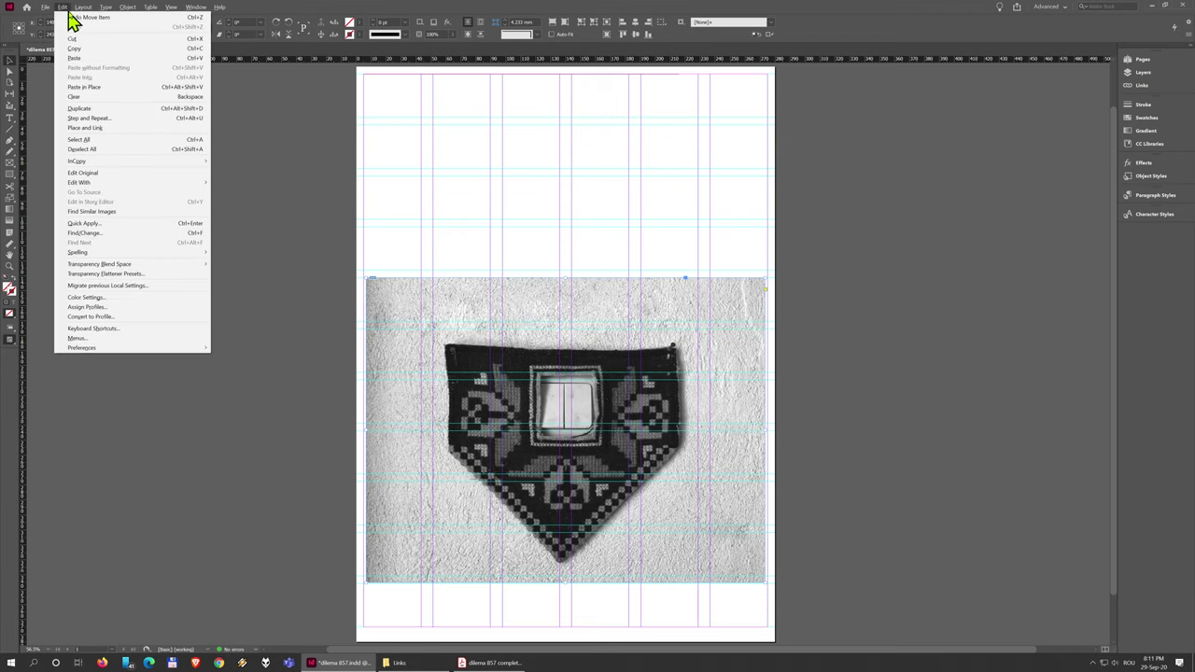
{"action": "left_click", "coordinate": [138, 20]}
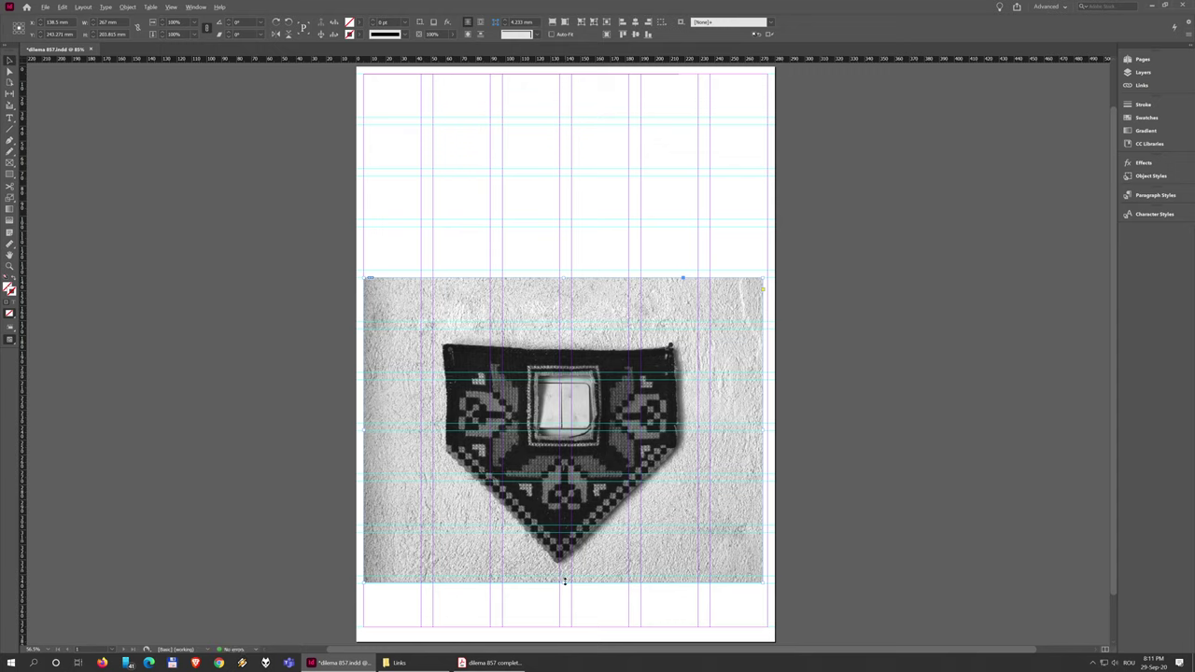
{"action": "left_click_drag", "start_coordinate": [563, 583], "coordinate": [563, 575]}
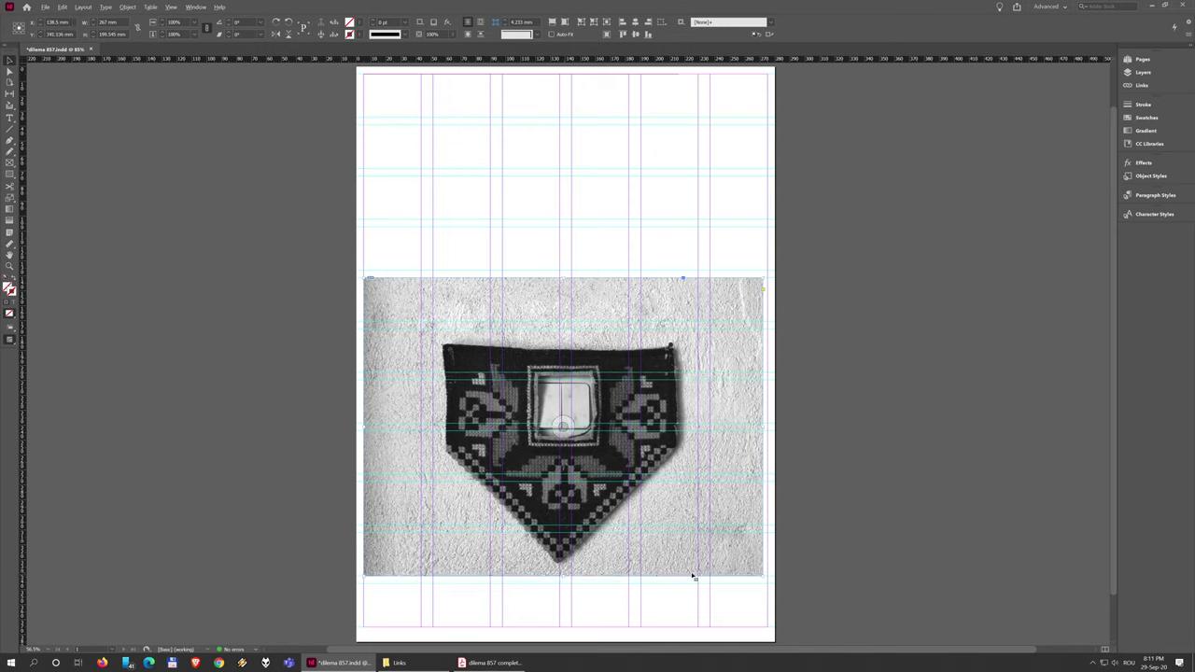
{"action": "key", "text": "ctrl+z"}
{"action": "key", "text": "ctrl+z"}
{"action": "key", "text": "ctrl+z"}
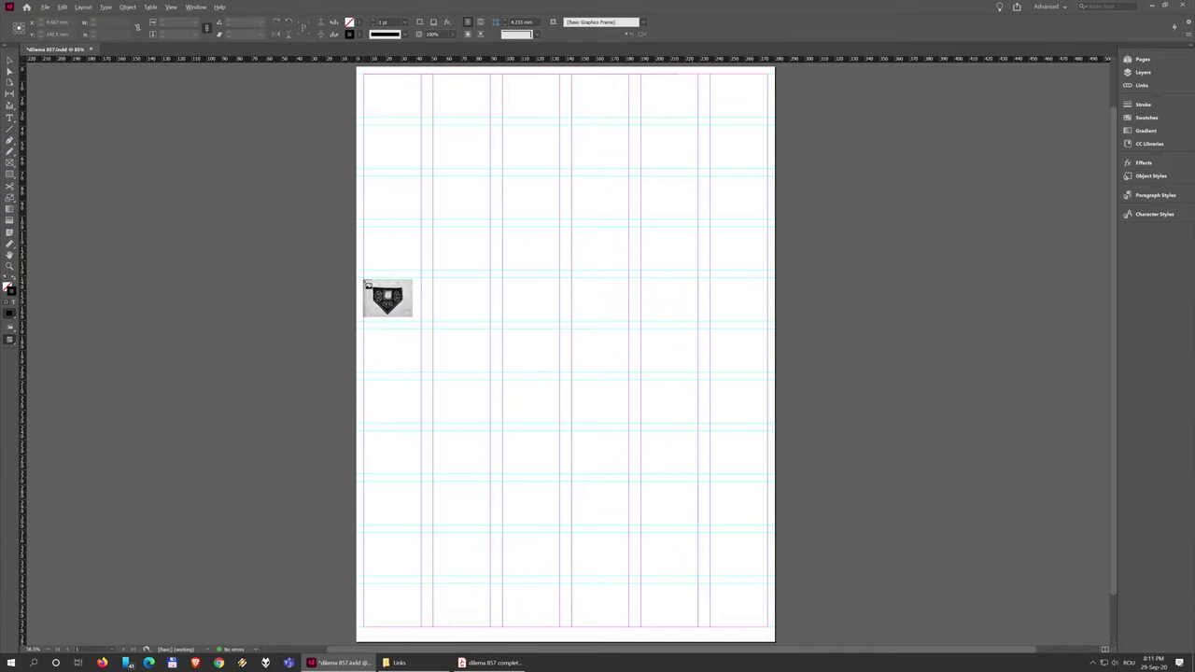
Place the photo at 270 mm wide between the side margins, then crop its bottom edge up to the row guide, about 199.5 mm tall.
{"action": "left_click_drag", "start_coordinate": [365, 280], "coordinate": [765, 467]}
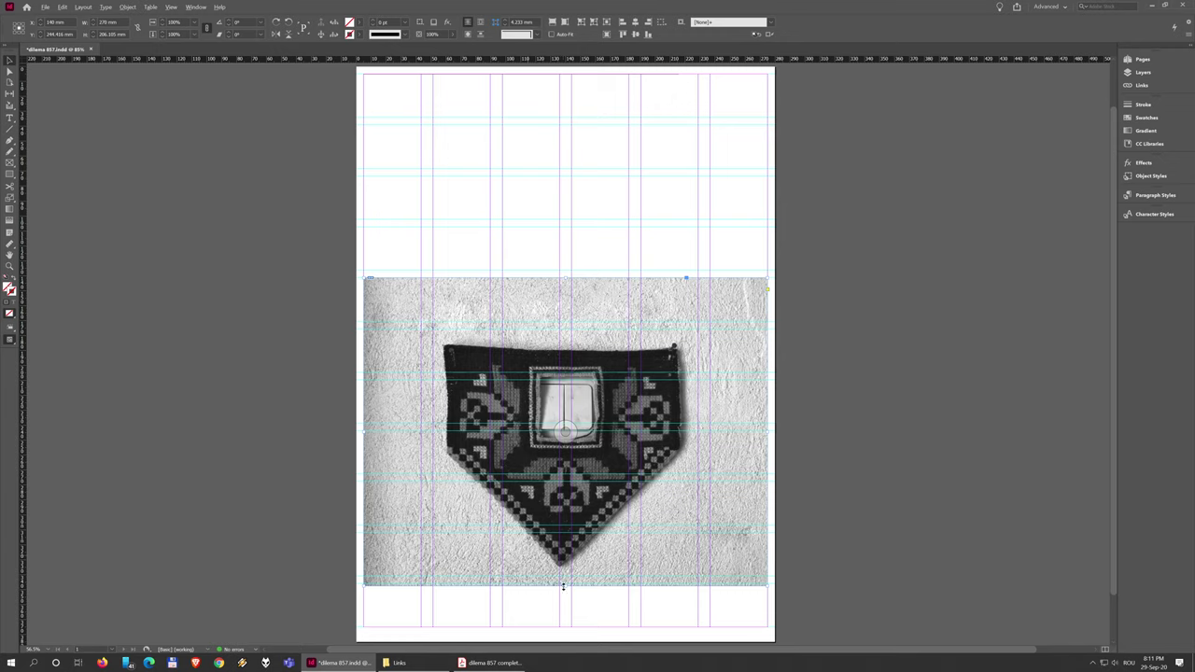
{"action": "left_click_drag", "start_coordinate": [565, 586], "coordinate": [555, 592]}
{"action": "mouse_move", "coordinate": [566, 588]}
{"action": "left_mouse_down"}
{"action": "mouse_move", "coordinate": [571, 567]}
{"action": "mouse_move", "coordinate": [566, 576]}
{"action": "left_mouse_up"}
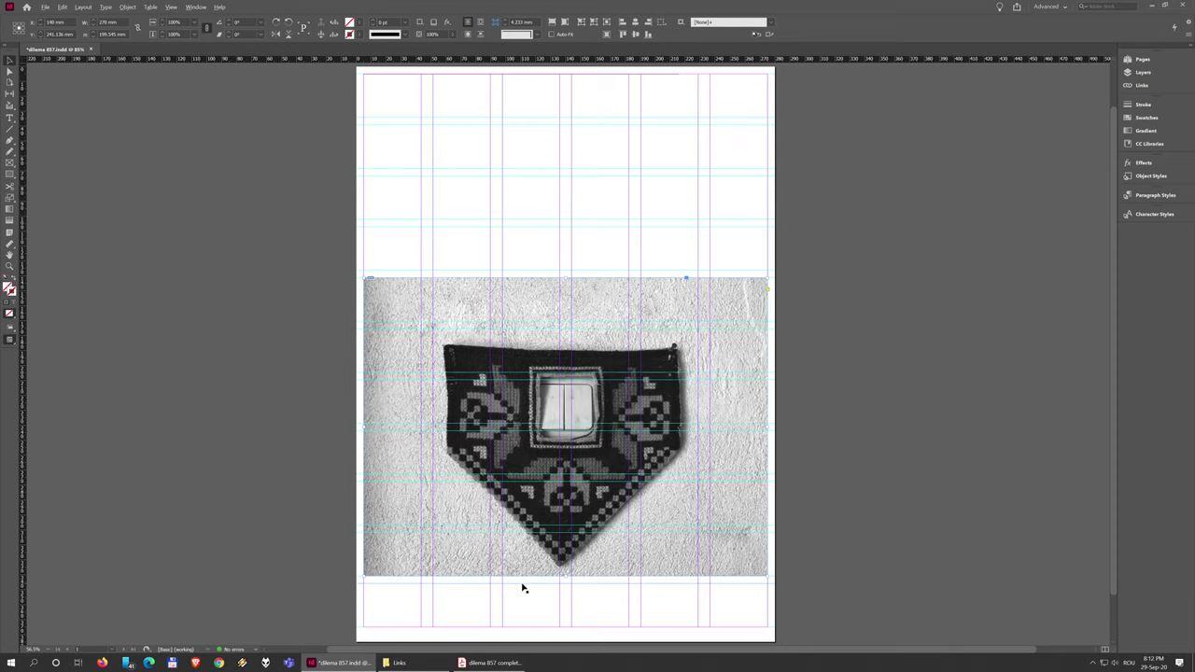
Examine the placed photo up close, especially how its bottom edge and the textile's tip sit against the row guides.
{"action": "key", "text": "ctrl+equal"}
{"action": "key", "text": "ctrl+equal"}
{"action": "key", "text": "ctrl+equal"}
{"action": "key", "text": "ctrl+equal"}
{"action": "key", "text": "ctrl+equal"}
{"action": "key", "text": "ctrl+equal"}
{"action": "key", "text": "ctrl+equal"}
{"action": "key", "text": "ctrl+equal"}
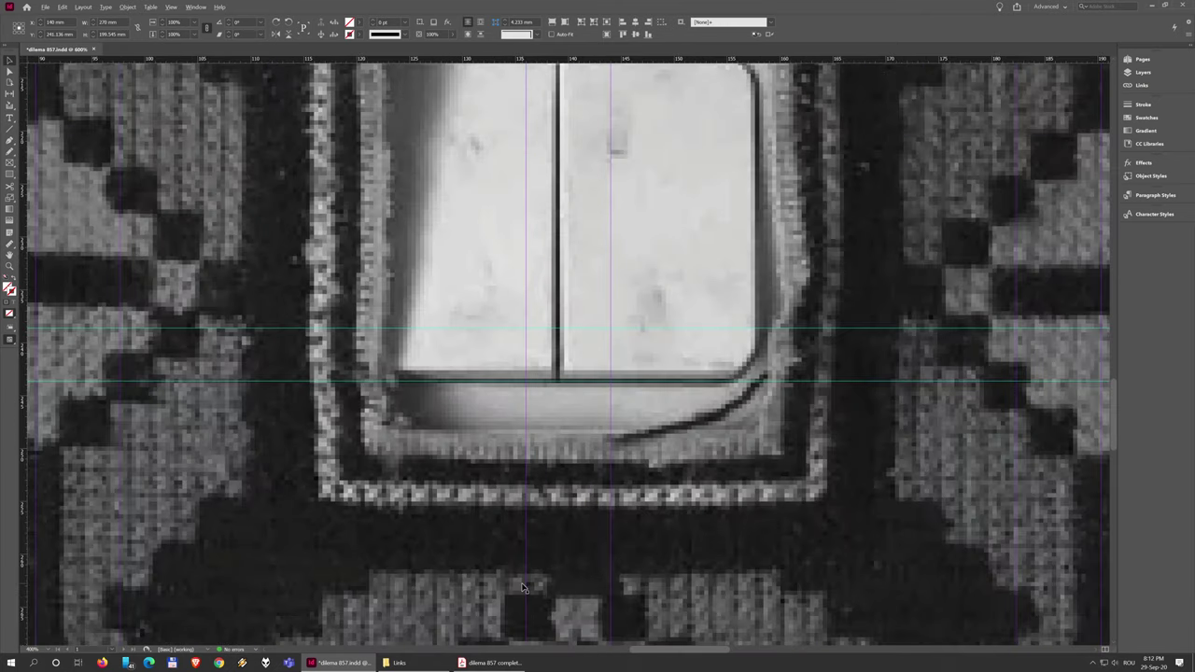
{"action": "key", "text": "ctrl+minus"}
{"action": "key", "text": "ctrl+minus"}
{"action": "key", "text": "ctrl+minus"}
{"action": "key", "text": "ctrl+minus"}
{"action": "key", "text": "ctrl+minus"}
{"action": "key", "text": "ctrl+minus"}
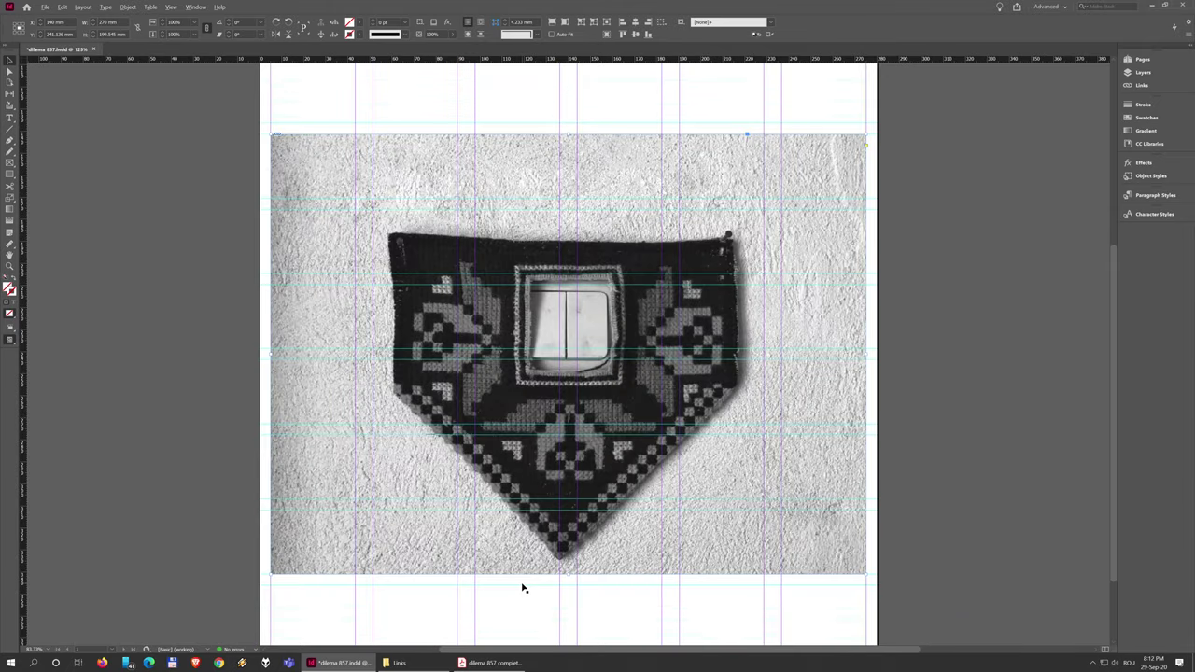
{"action": "scroll", "coordinate": [549, 535], "scroll_direction": "left", "scroll_amount": 2}
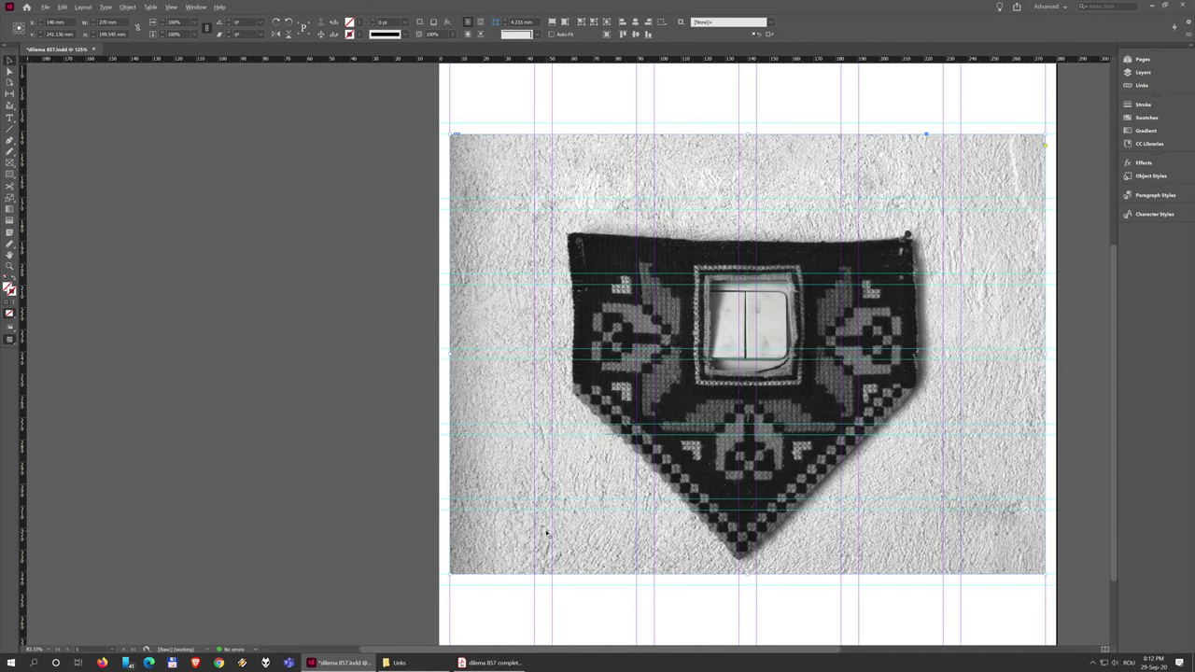
{"action": "scroll", "coordinate": [548, 536], "scroll_direction": "right", "scroll_amount": 1}
{"action": "scroll", "coordinate": [662, 483], "scroll_direction": "up", "scroll_amount": 6}
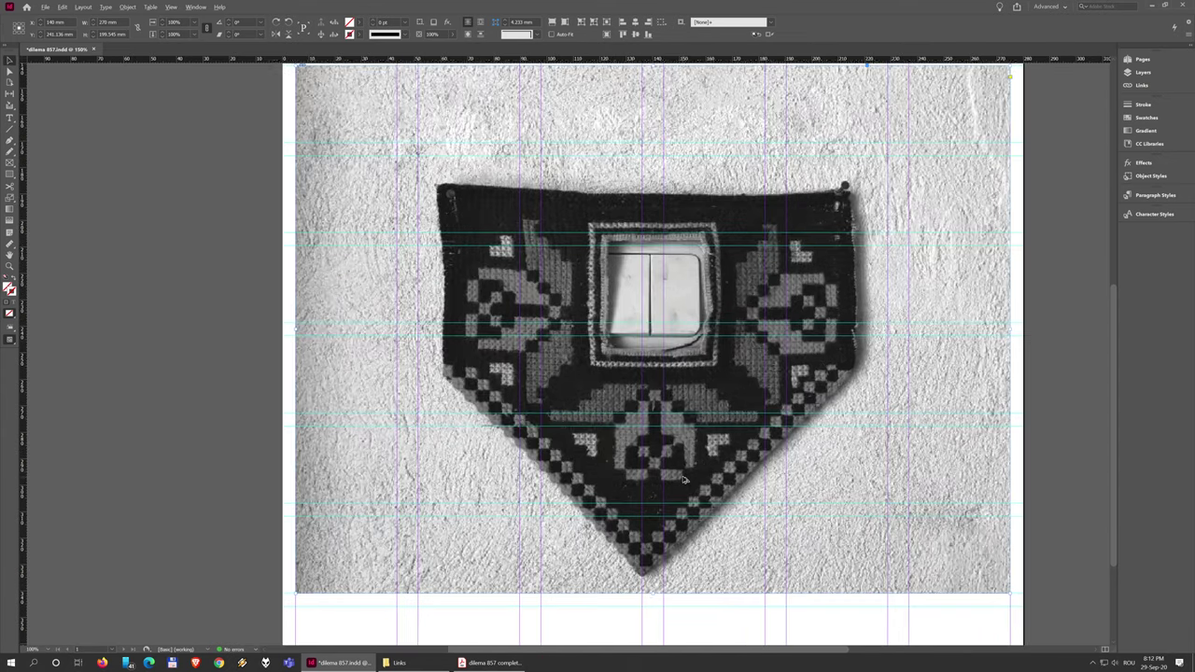
{"action": "key", "text": "ctrl+minus"}
{"action": "key", "text": "ctrl+minus"}
{"action": "key", "text": "ctrl+minus"}
{"action": "key", "text": "ctrl+minus"}
{"action": "key", "text": "ctrl+minus"}
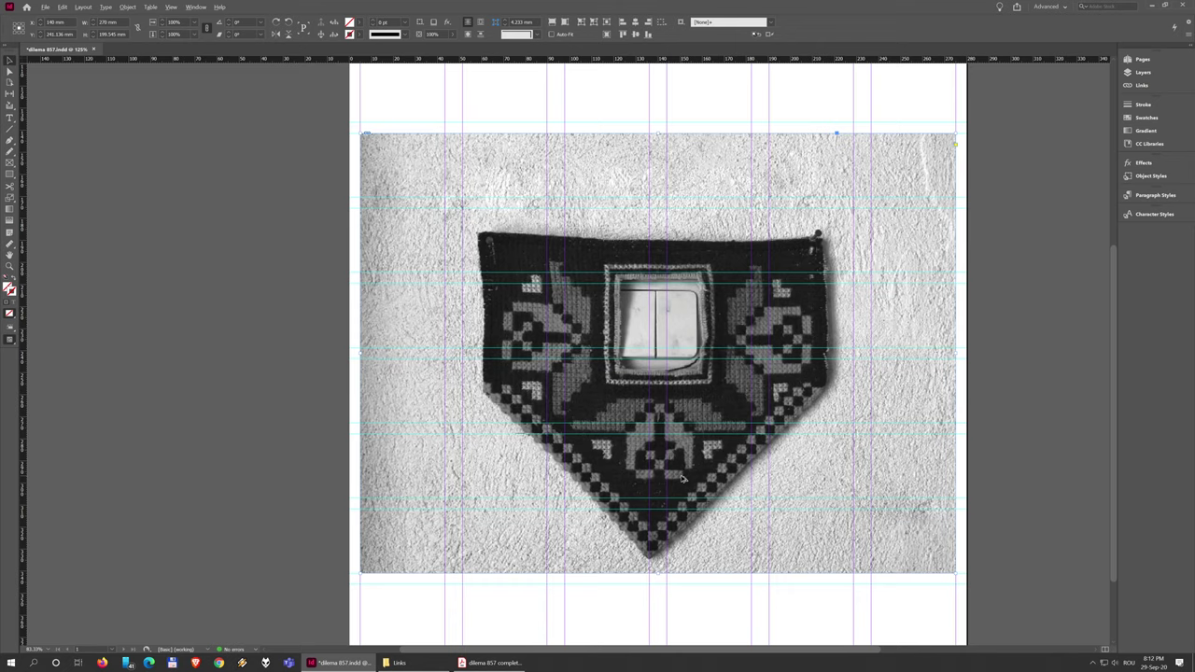
{"action": "key", "text": "ctrl+0"}
{"action": "scroll", "coordinate": [682, 479], "scroll_direction": "up", "scroll_amount": 6}
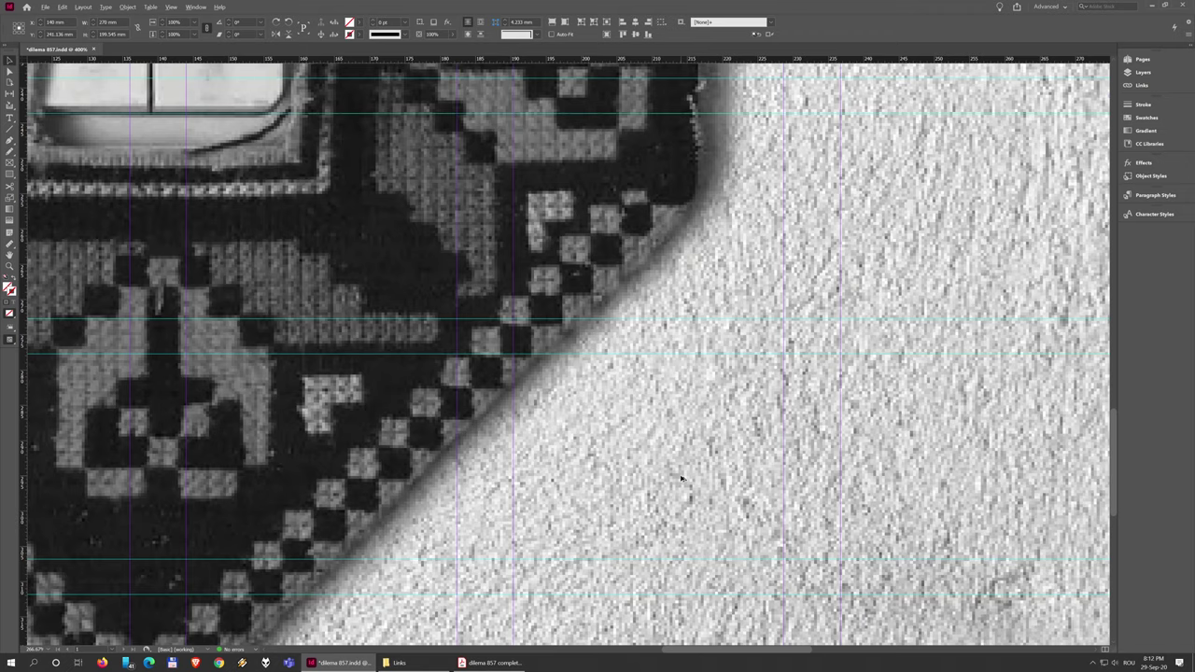
{"action": "scroll", "coordinate": [681, 479], "scroll_direction": "down", "scroll_amount": 6}
{"action": "scroll", "coordinate": [681, 479], "scroll_direction": "up", "scroll_amount": 1}
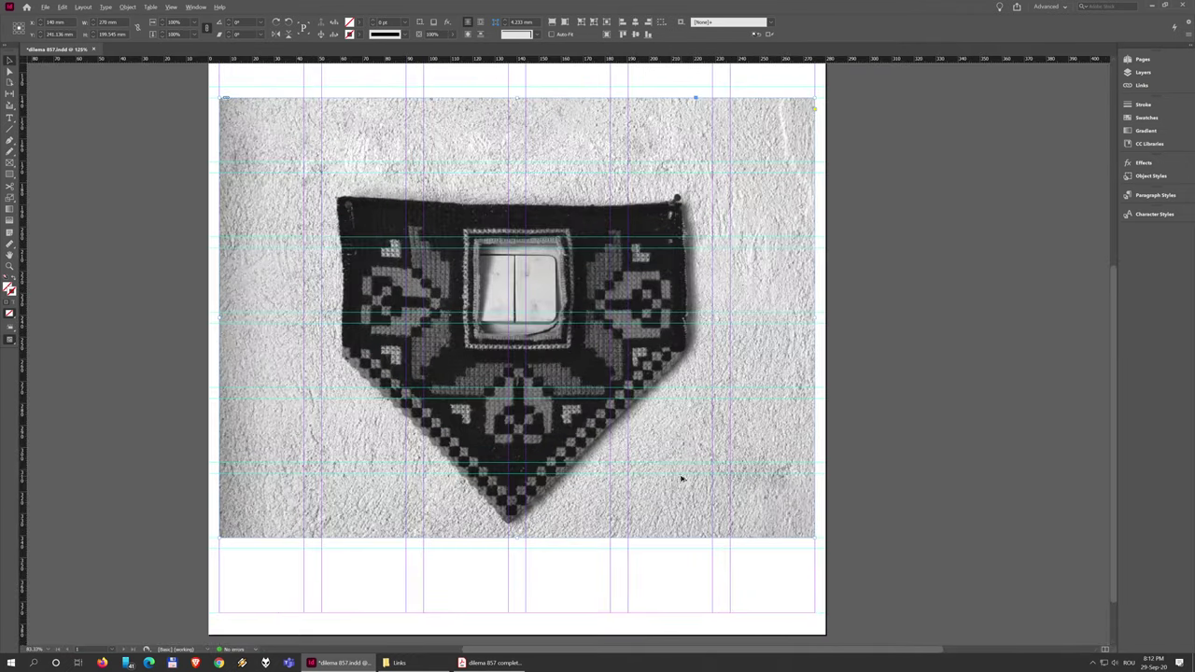
{"action": "scroll", "coordinate": [470, 541], "scroll_direction": "up", "scroll_amount": 6}
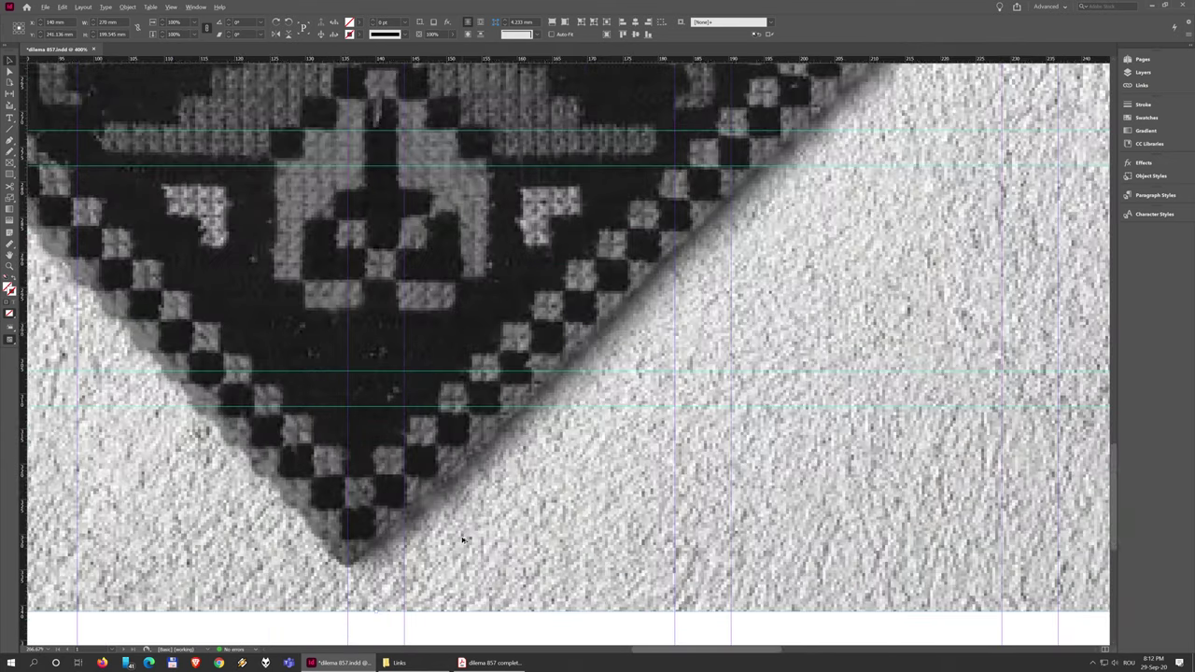
{"action": "scroll", "coordinate": [355, 375], "scroll_direction": "down", "scroll_amount": 3}
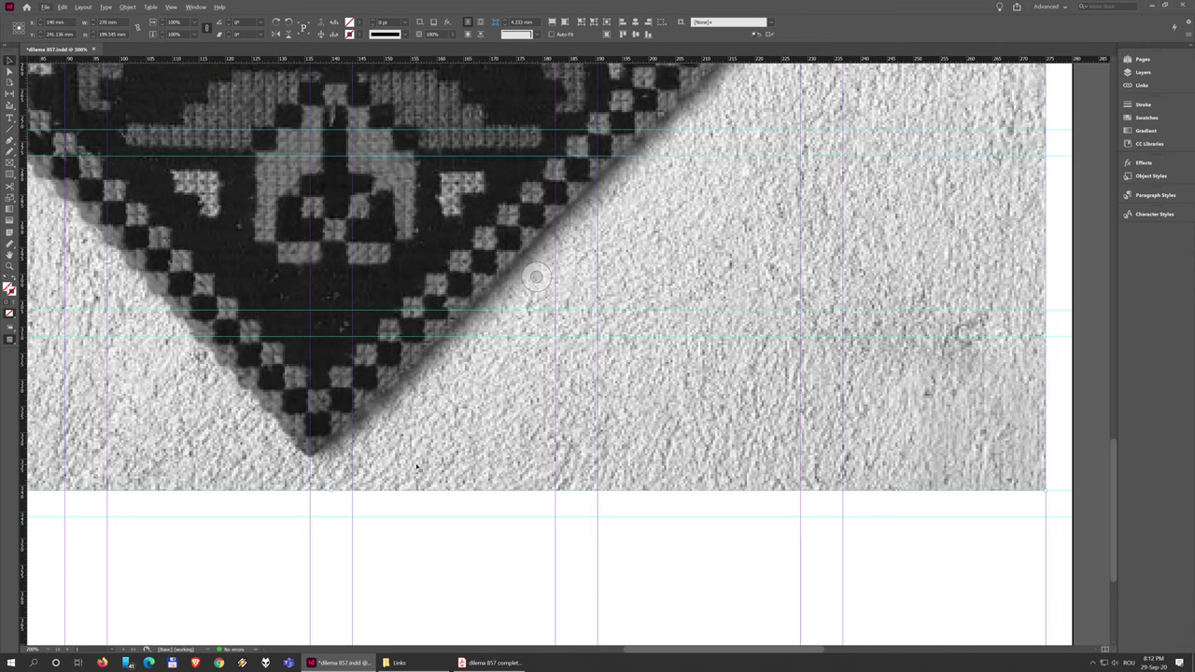
{"action": "key", "text": "ctrl+0"}
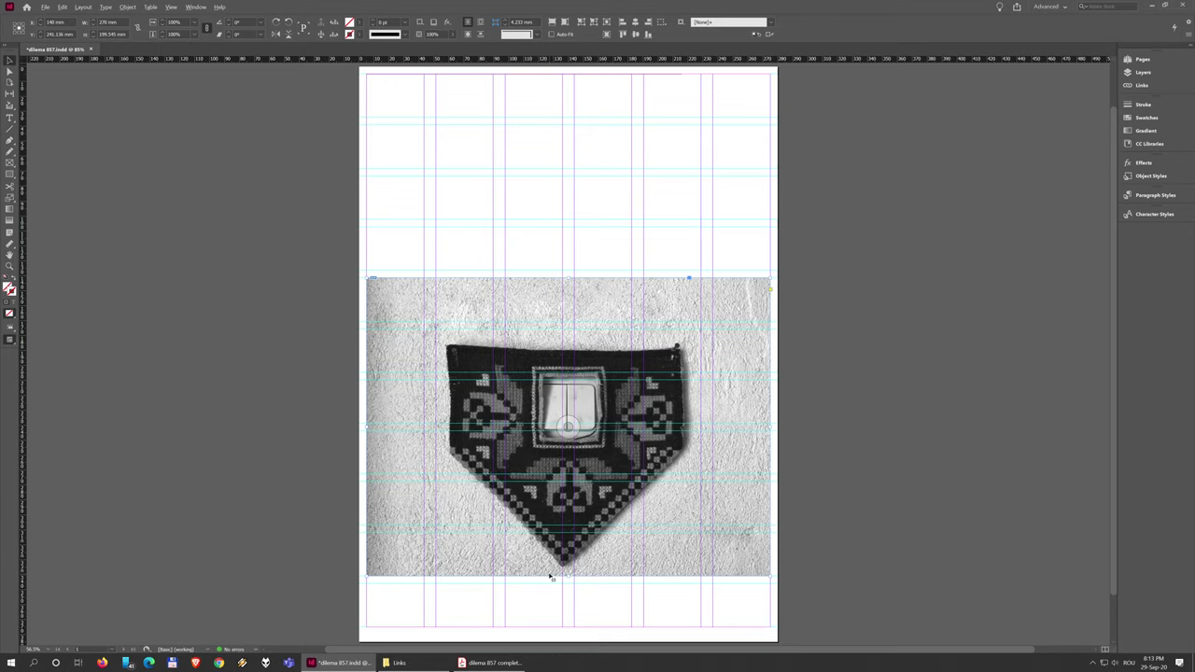
{"action": "scroll", "coordinate": [543, 560], "scroll_direction": "up", "scroll_amount": 5}
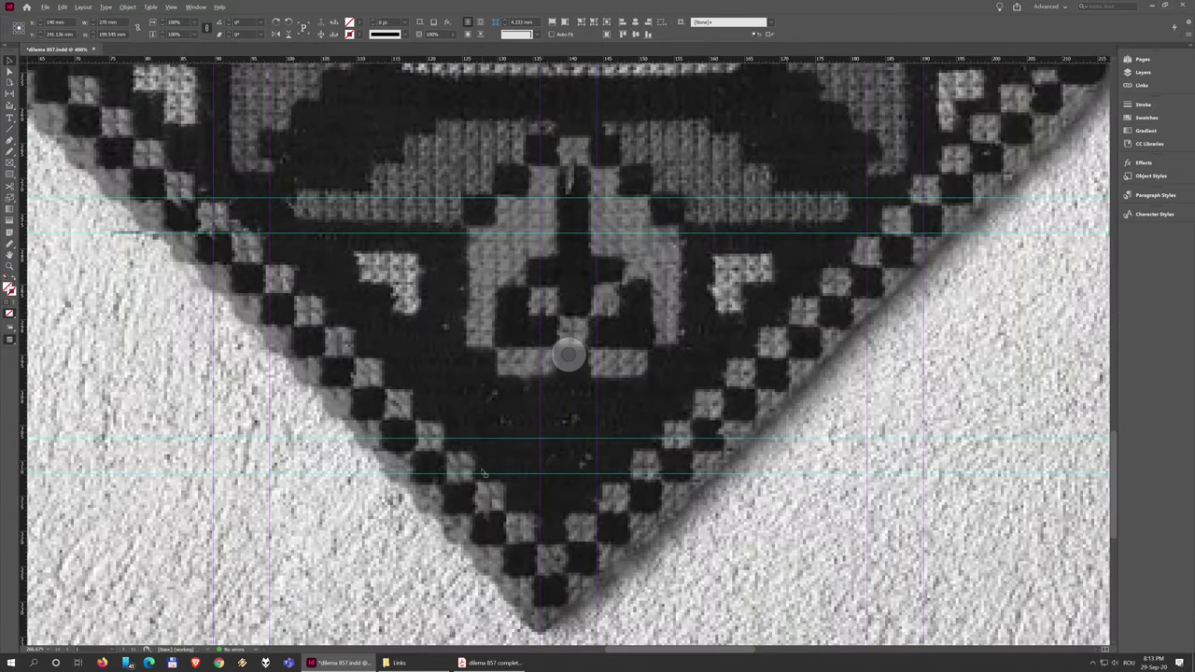
{"action": "scroll", "coordinate": [491, 475], "scroll_direction": "down", "scroll_amount": 3}
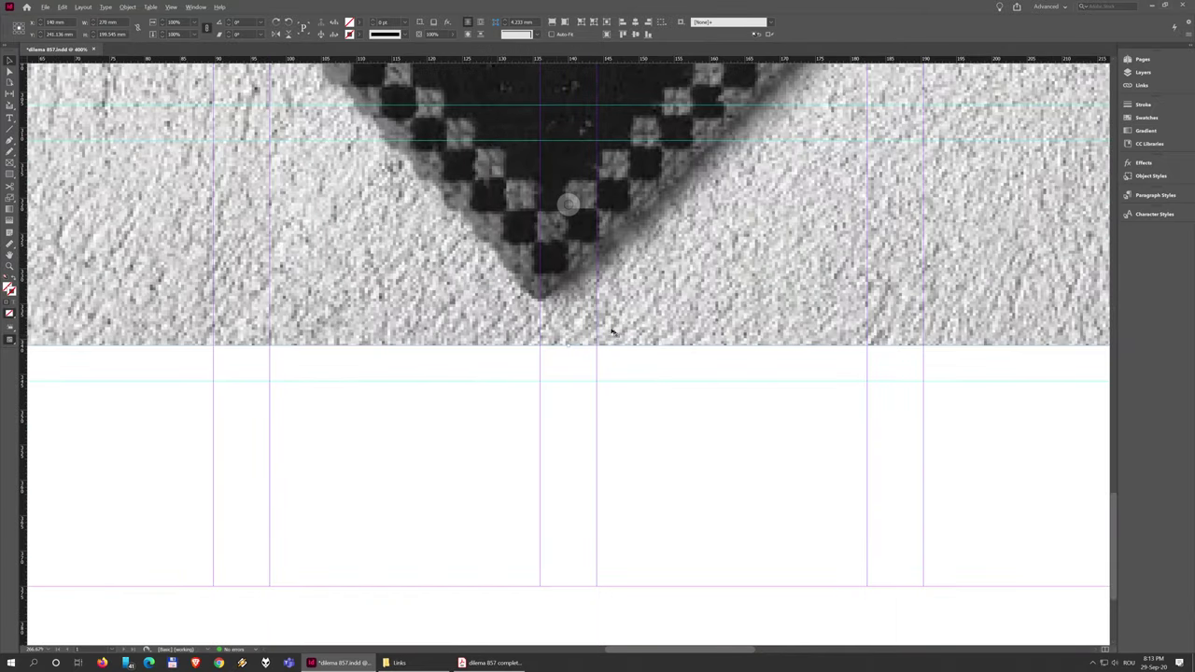
{"action": "scroll", "coordinate": [577, 339], "scroll_direction": "up", "scroll_amount": 3}
{"action": "scroll", "coordinate": [577, 340], "scroll_direction": "down", "scroll_amount": 8}
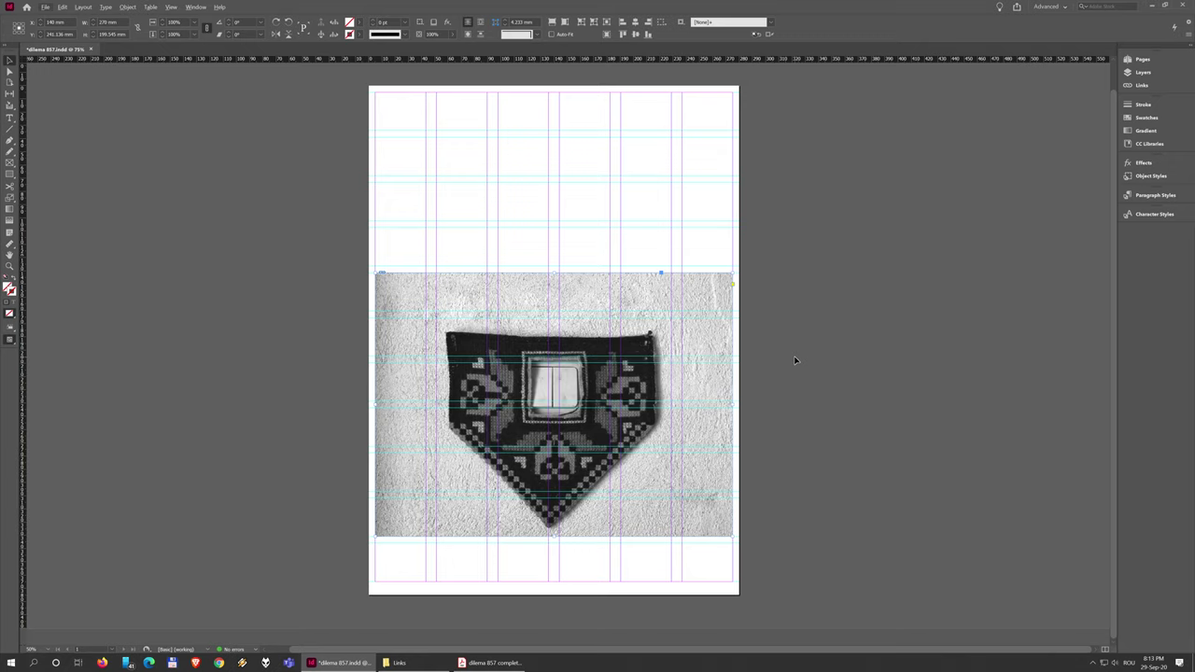
Shift the photo slightly upward inside its frame without moving the frame, and check the page without guides in preview mode.
{"action": "left_click", "coordinate": [794, 359]}
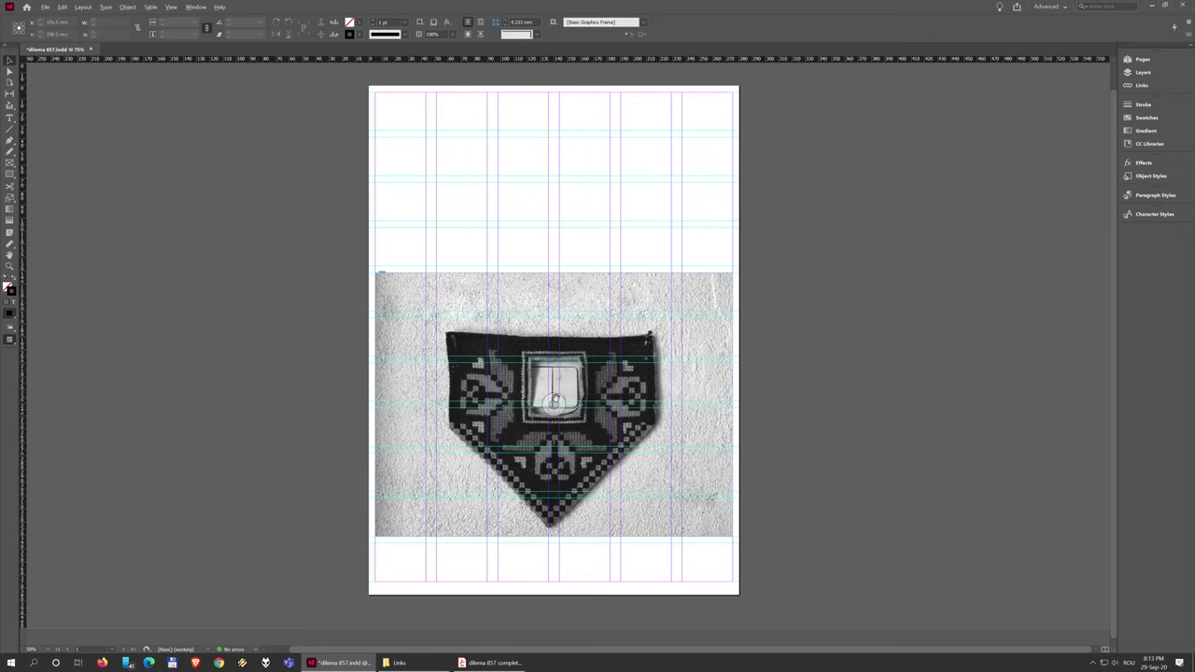
{"action": "left_click_drag", "start_coordinate": [555, 399], "coordinate": [549, 396]}
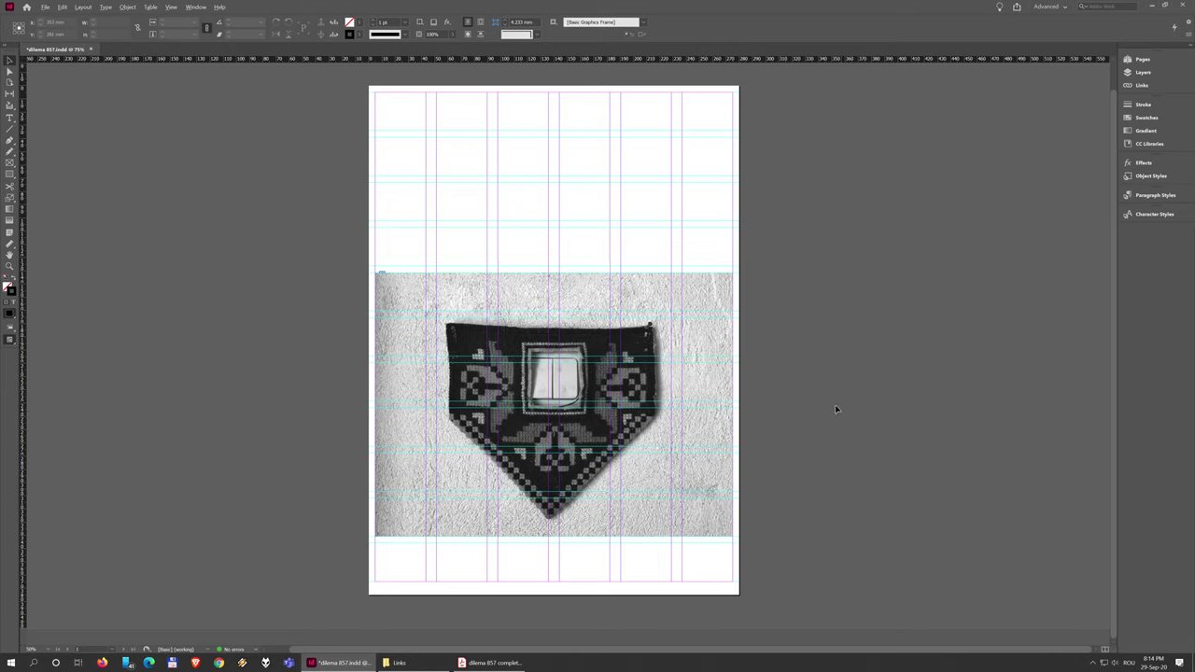
{"action": "key", "text": "w"}
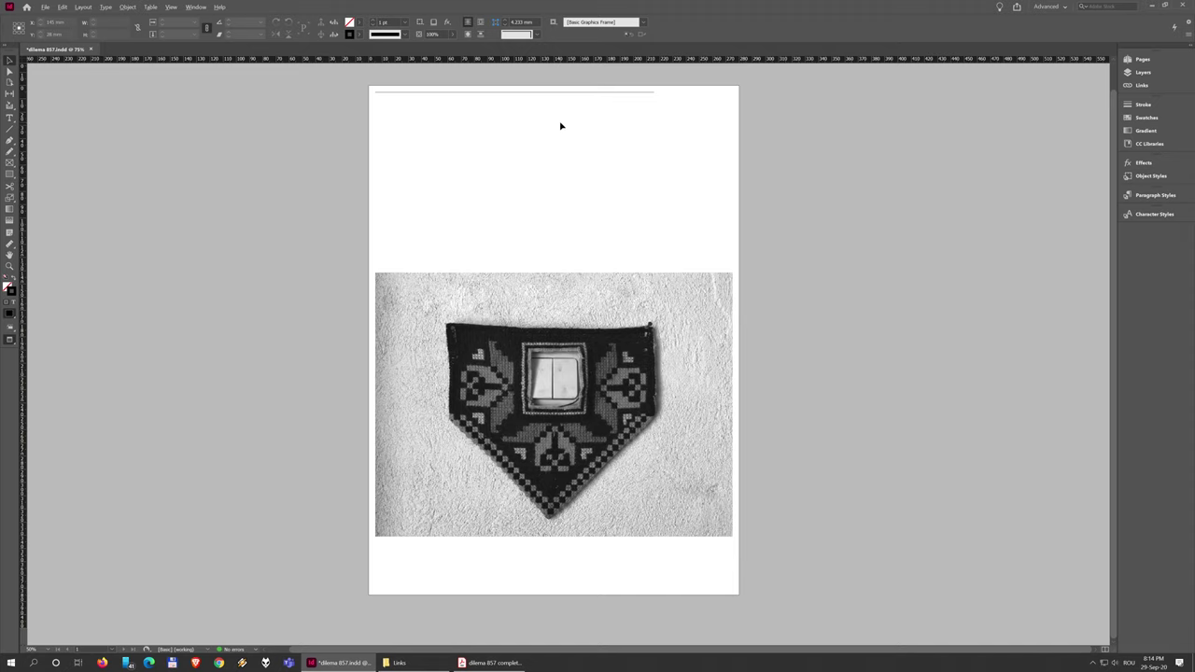
{"action": "key", "text": "w"}
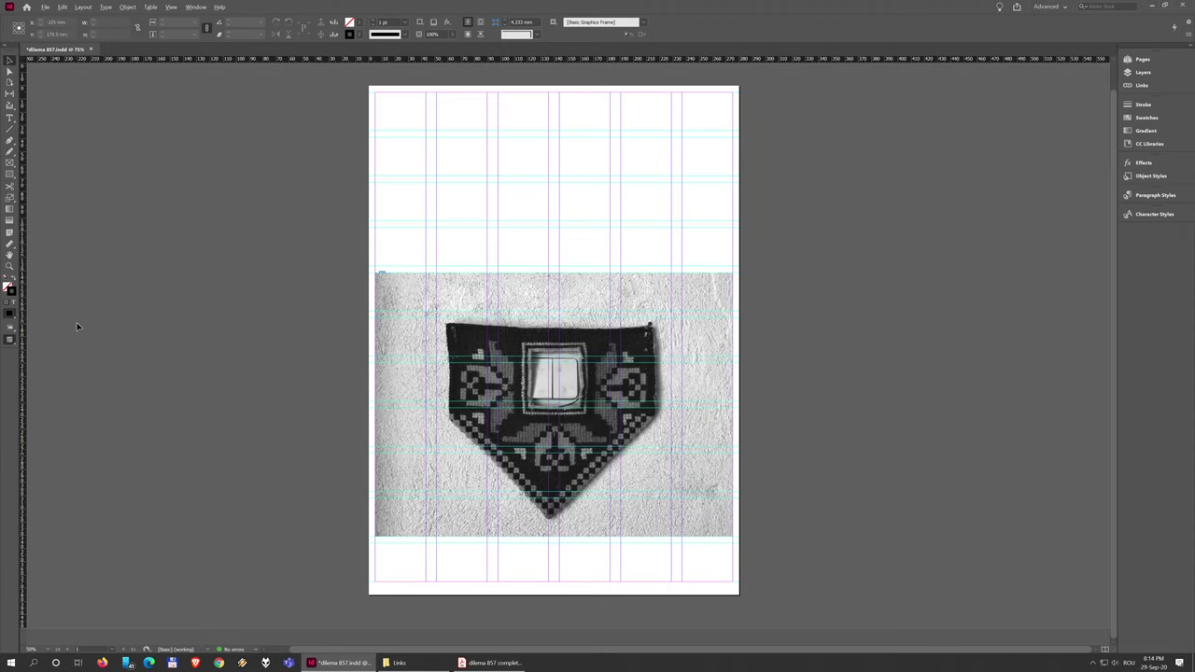